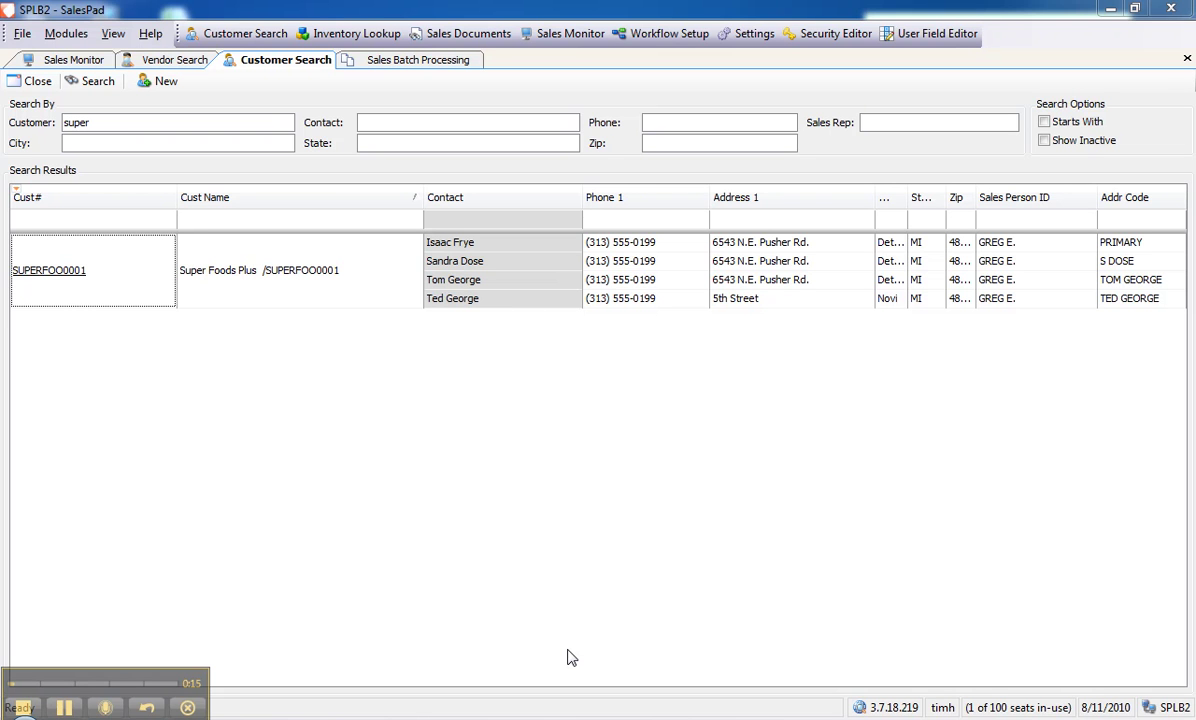
Step: Search customers for 'ce', open the Cellular Express card, and open sales order D6028
left_click_drag(103, 120, 16, 122)
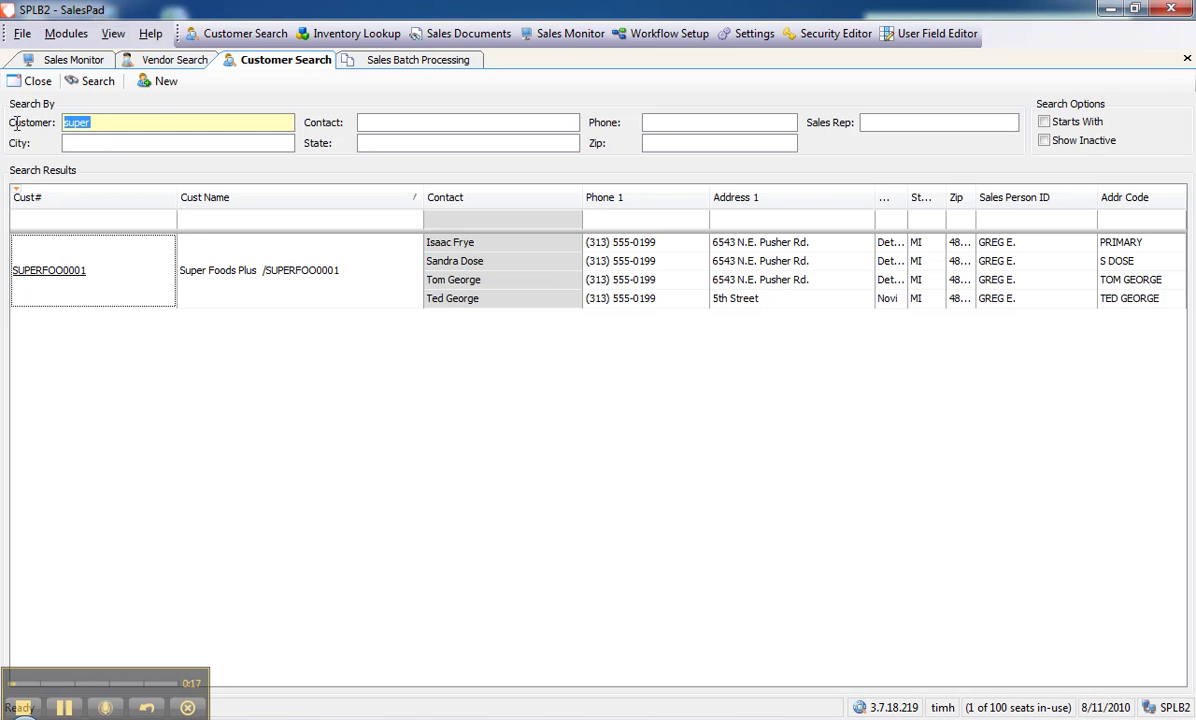
type("cellual")
key("Return")
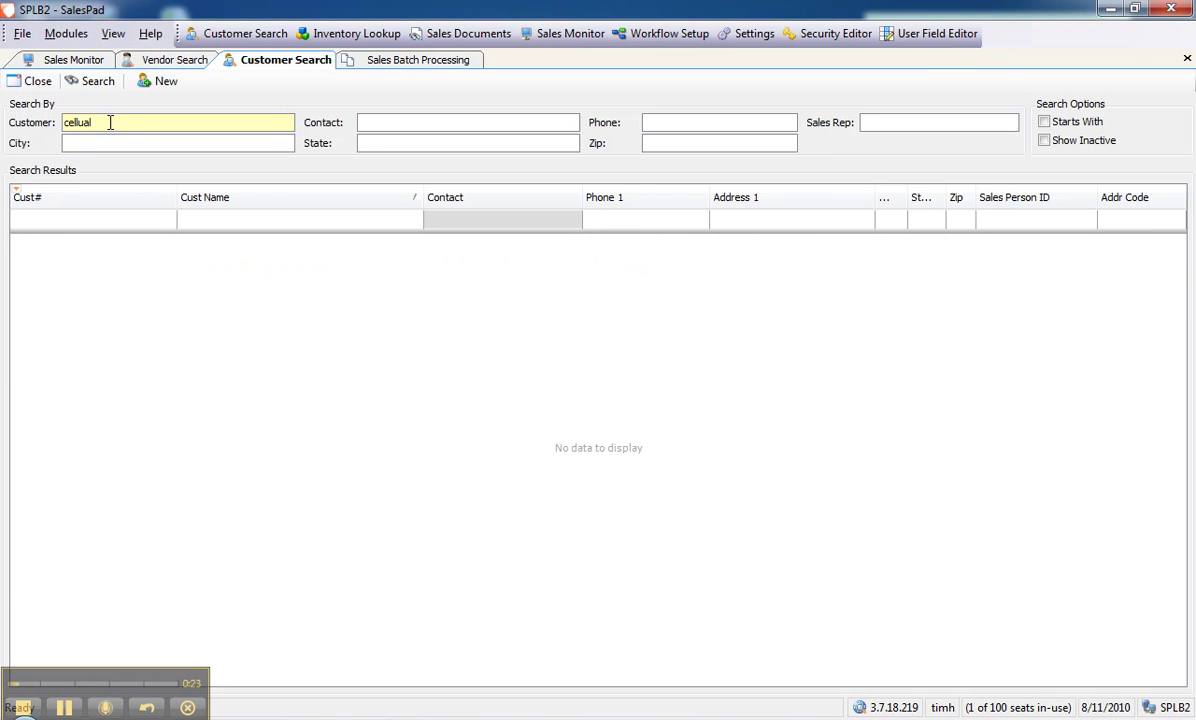
key("Return")
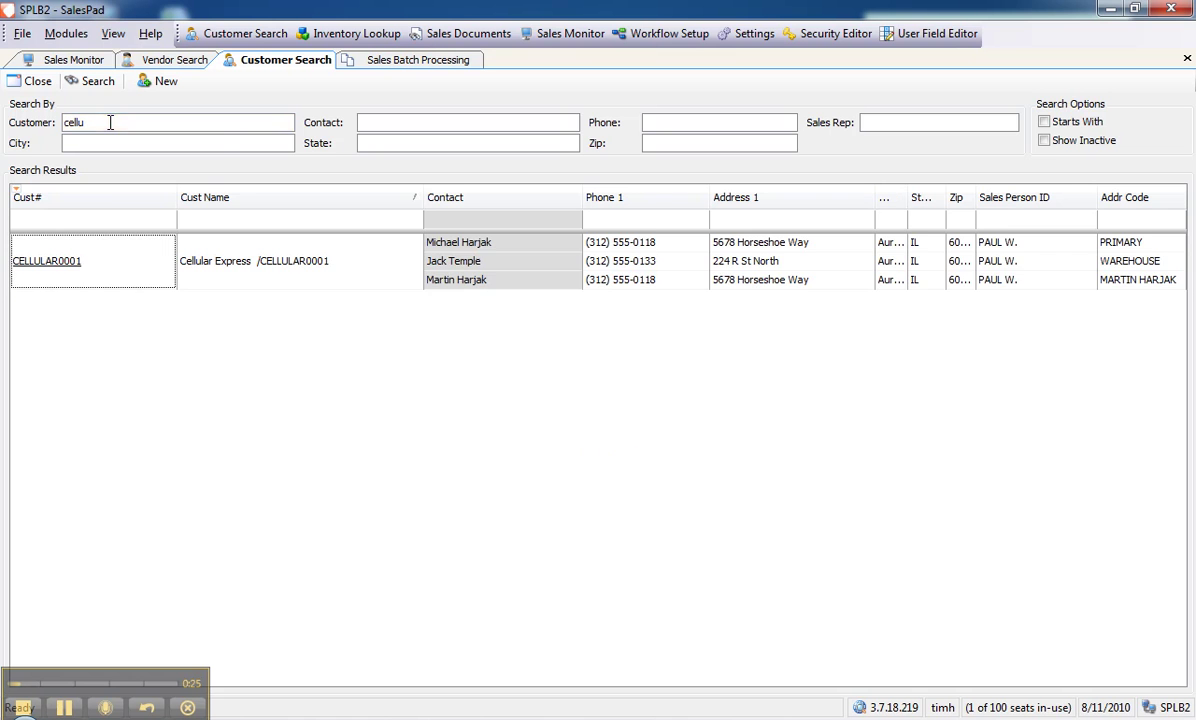
double_click(64, 268)
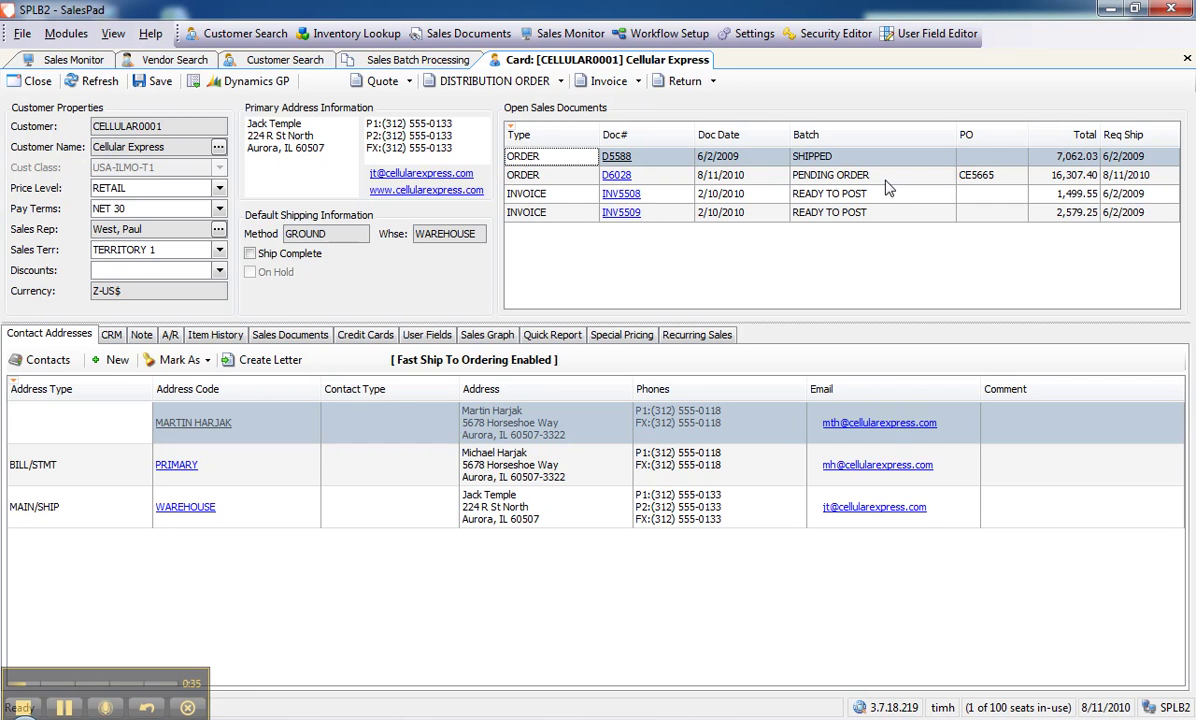
left_click(617, 175)
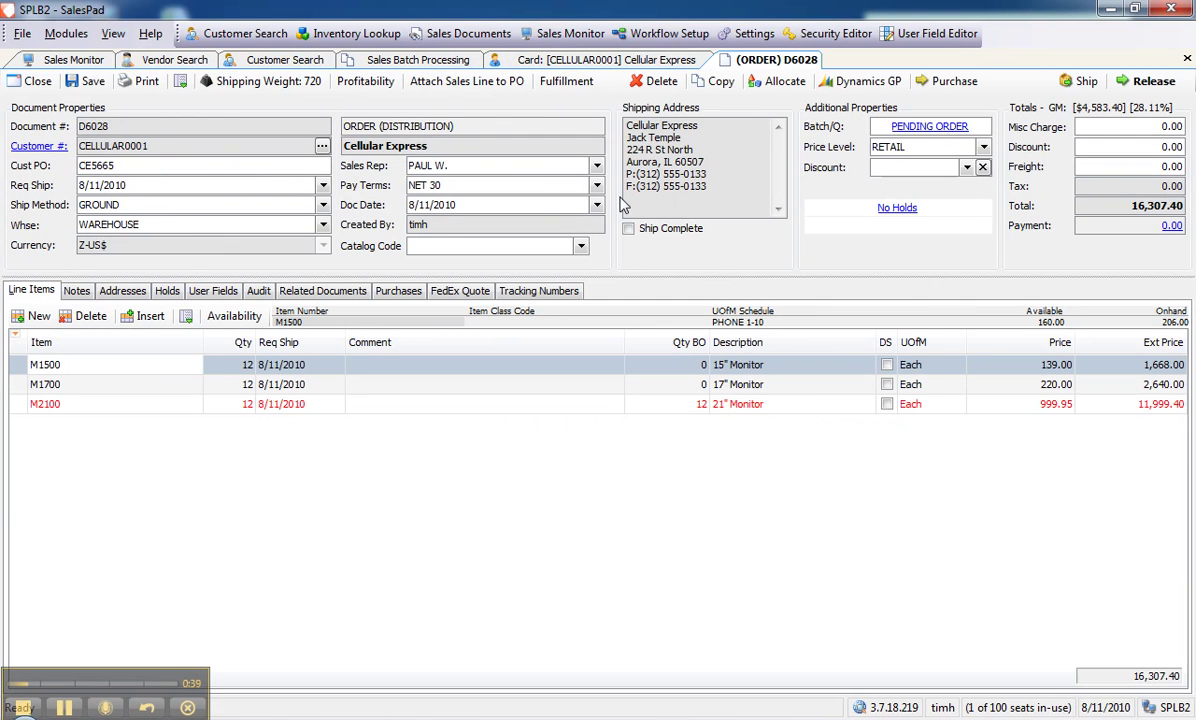
Step: Choose the Order Confirmation report for order D6028 and preview it
left_click(143, 82)
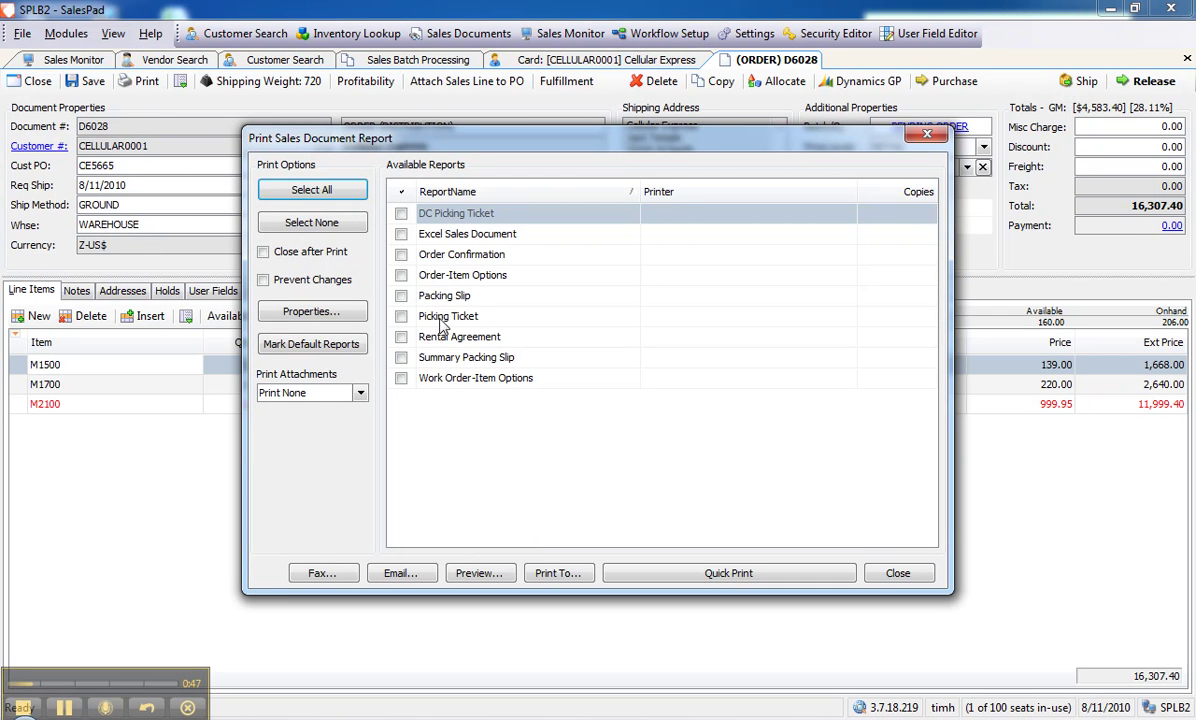
left_click(429, 252)
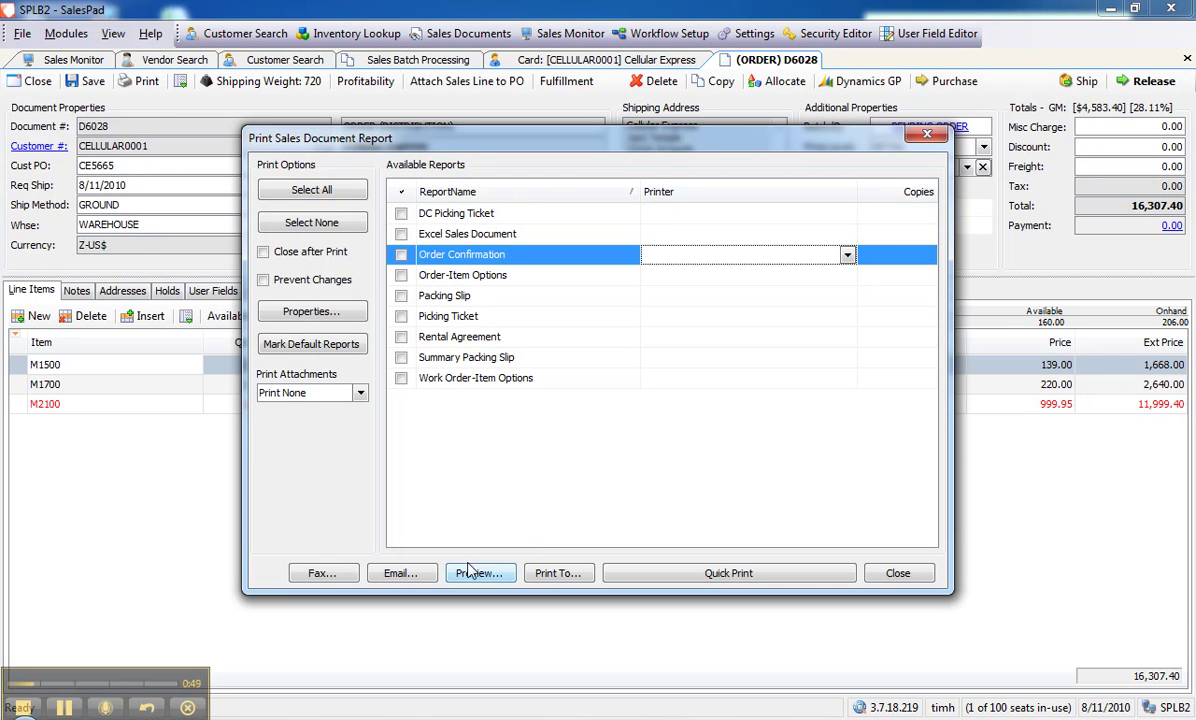
left_click(474, 573)
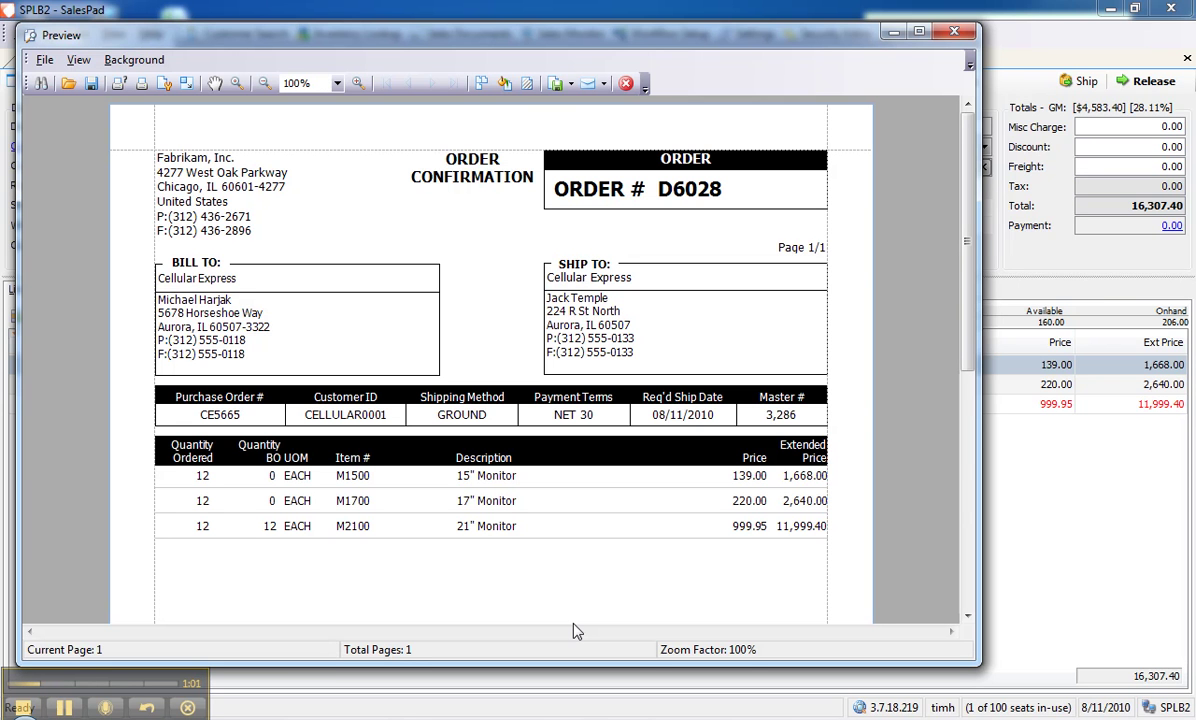
Step: Close the Order Confirmation preview to return to the report list
left_click(954, 31)
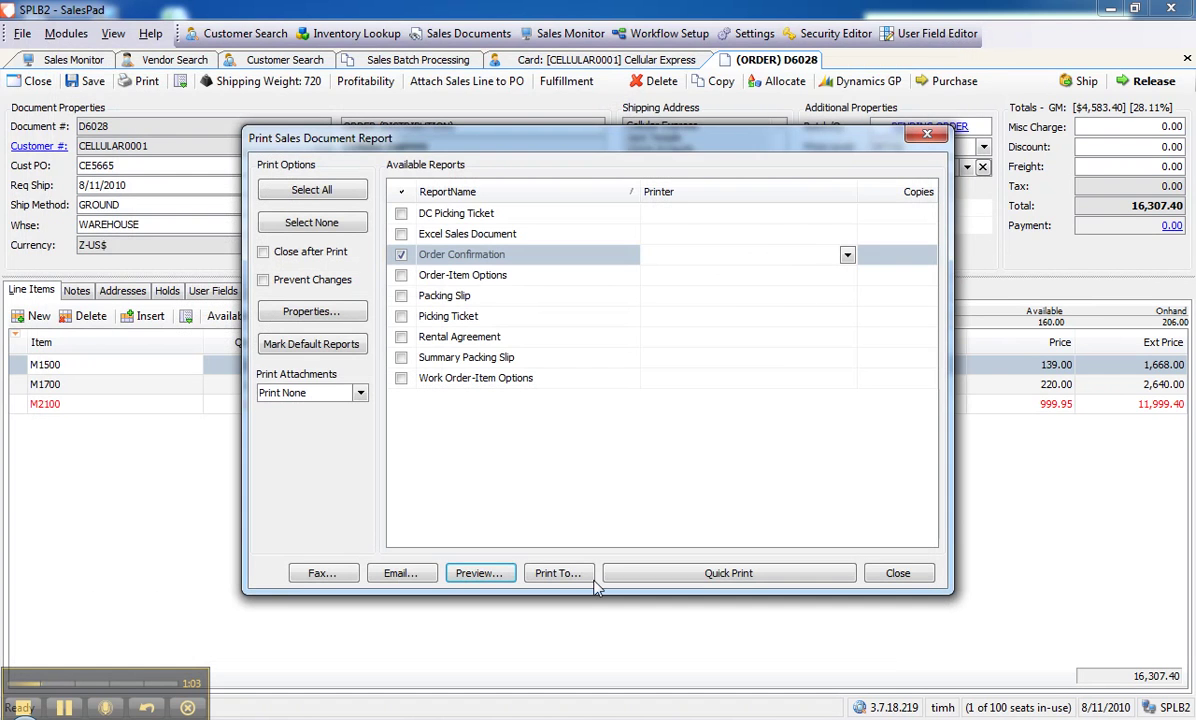
Step: Email the D6028 Order Confirmation with the Confirmation template, selected recipients and the sender's address
left_click(402, 575)
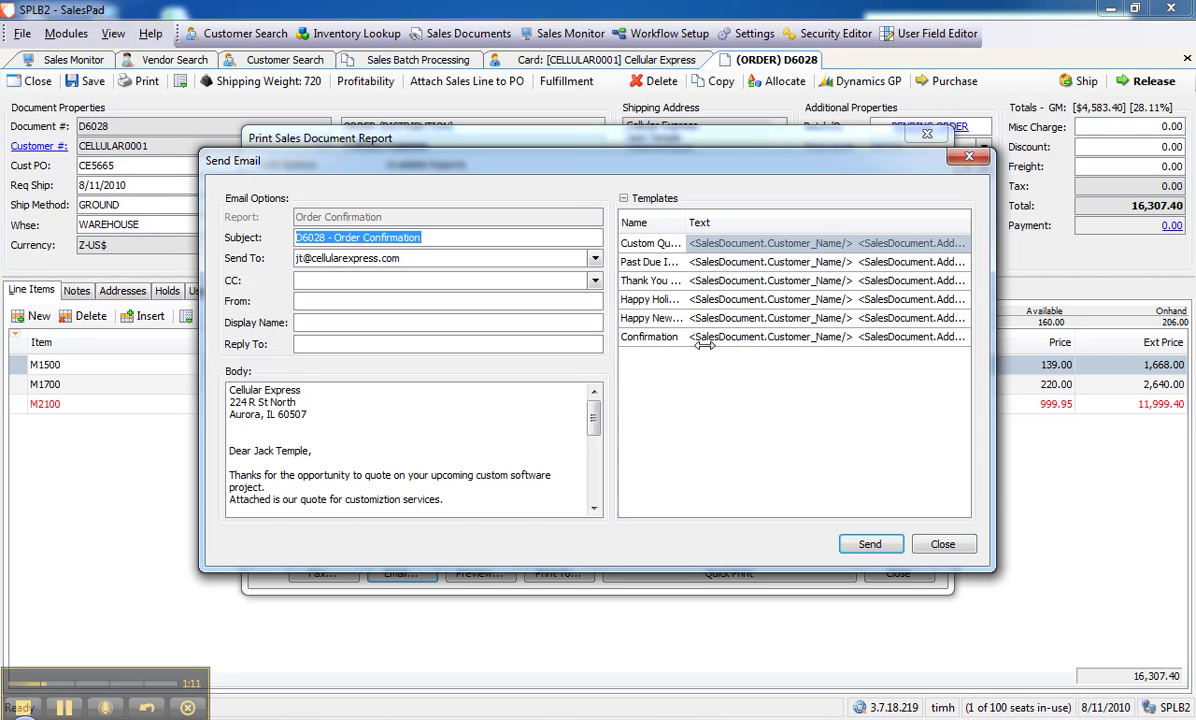
double_click(648, 338)
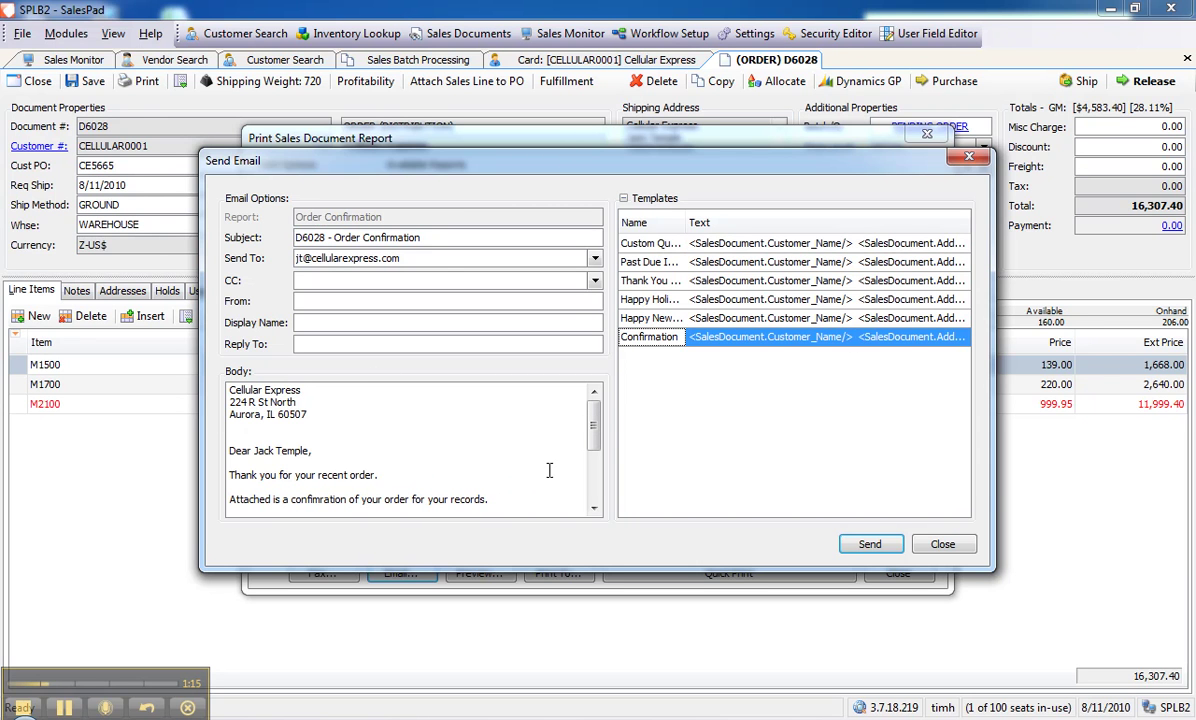
left_click(594, 258)
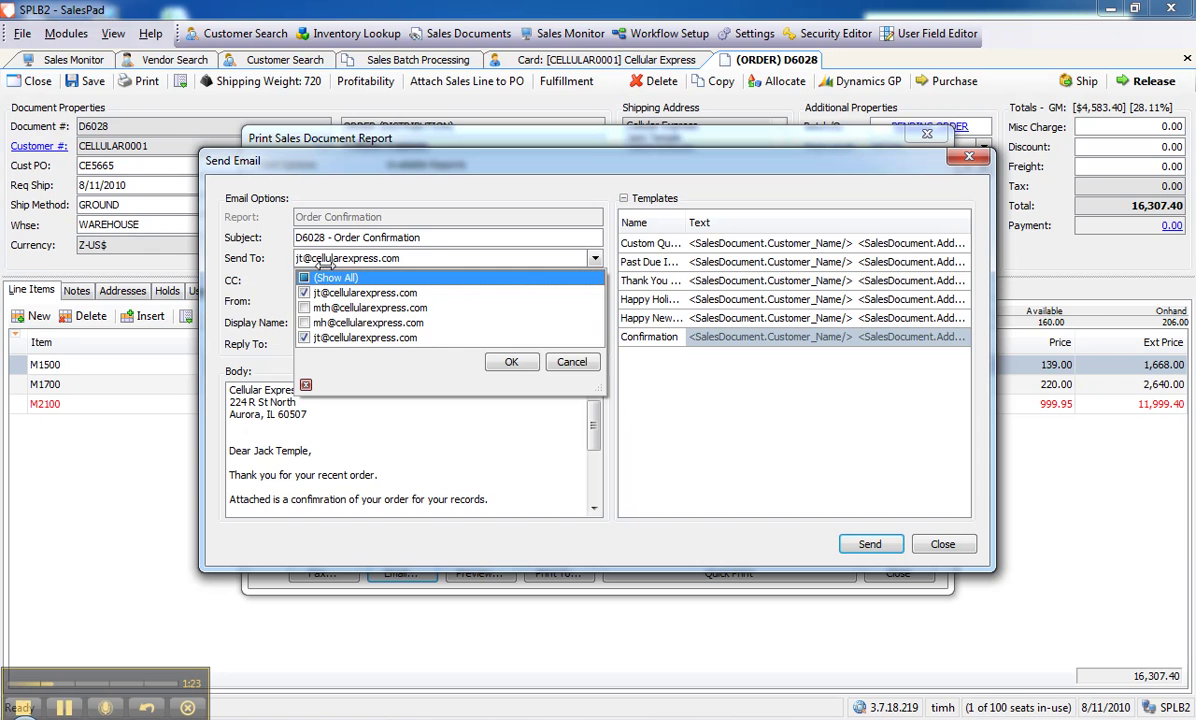
left_click(511, 361)
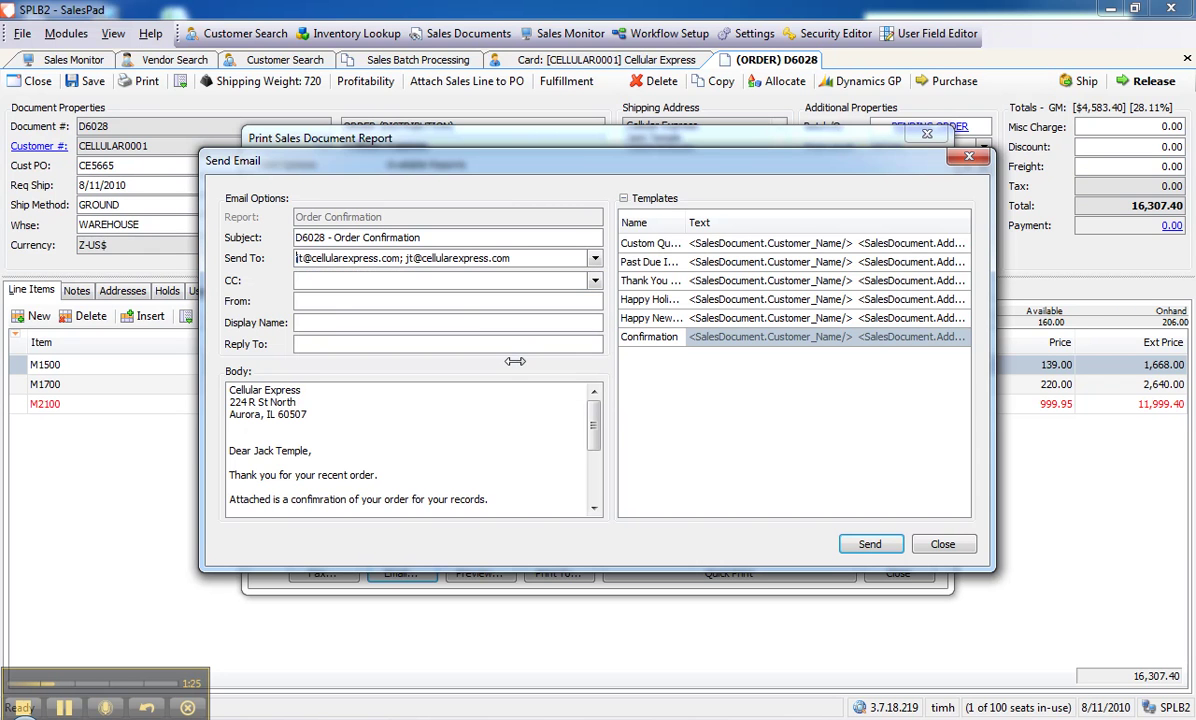
left_click(317, 301)
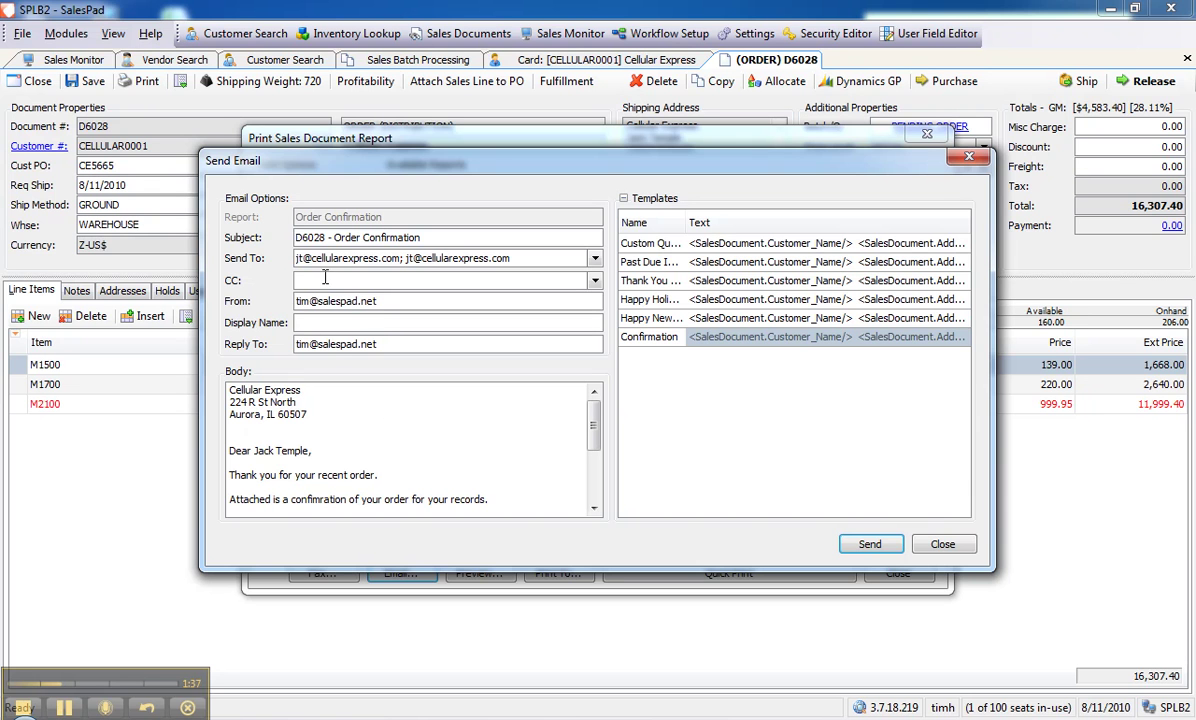
left_click(867, 547)
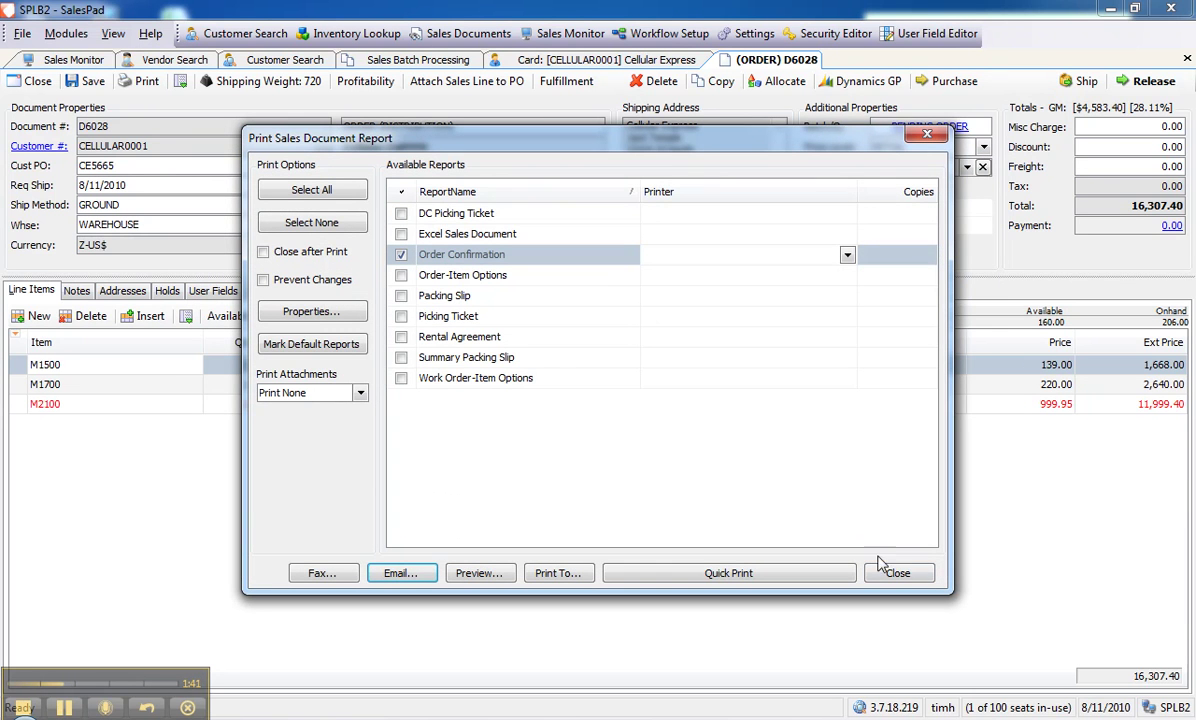
Step: Close the report list and show D6028's audit history
left_click(899, 575)
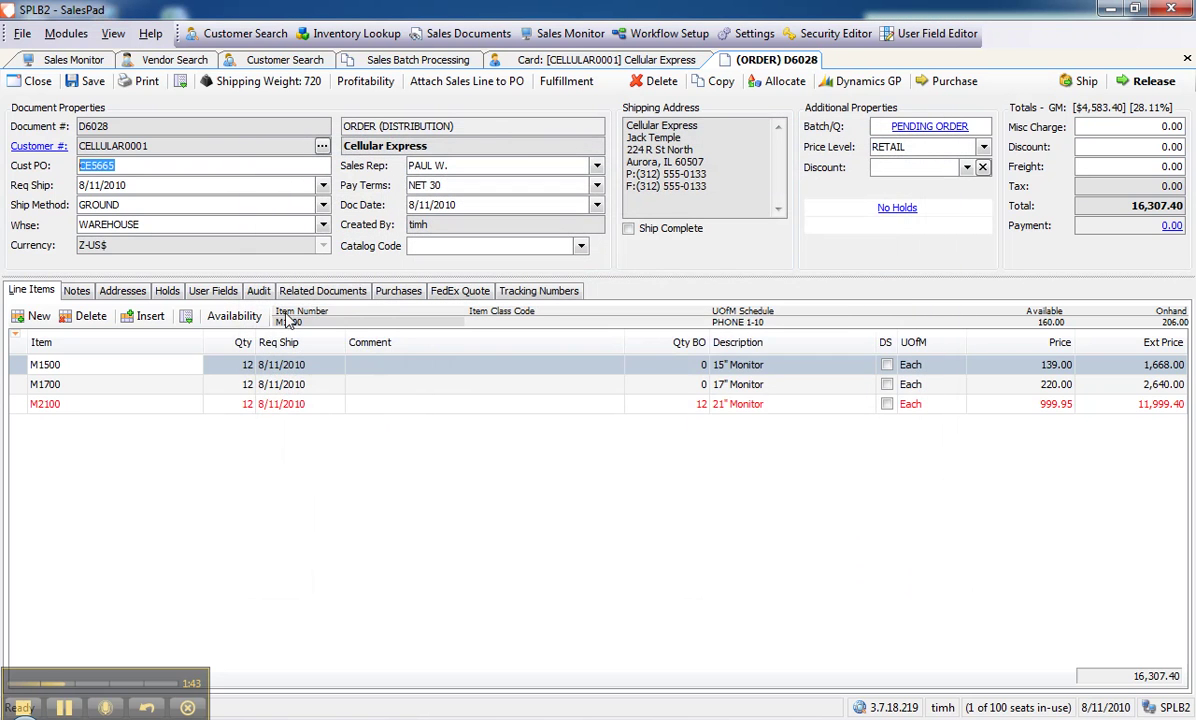
left_click(262, 292)
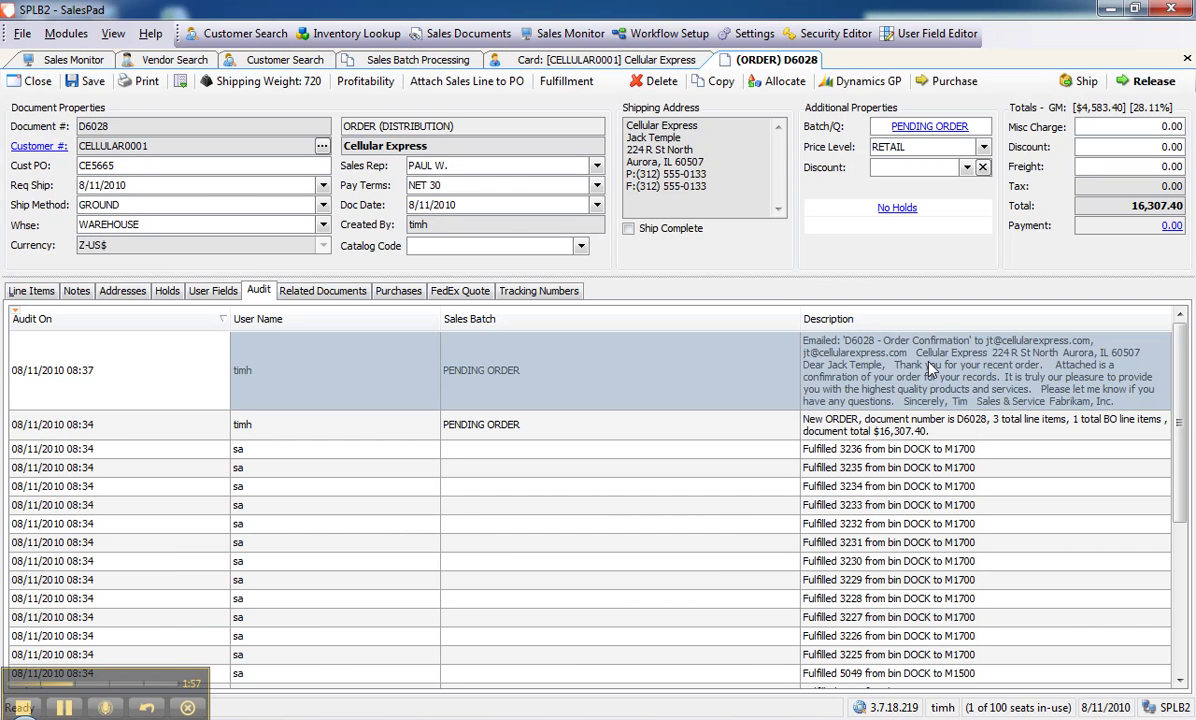
Step: Close D6028 and select shipped orders DC1120 through DC1130 in Sales Batch Processing for emailing
left_click(32, 84)
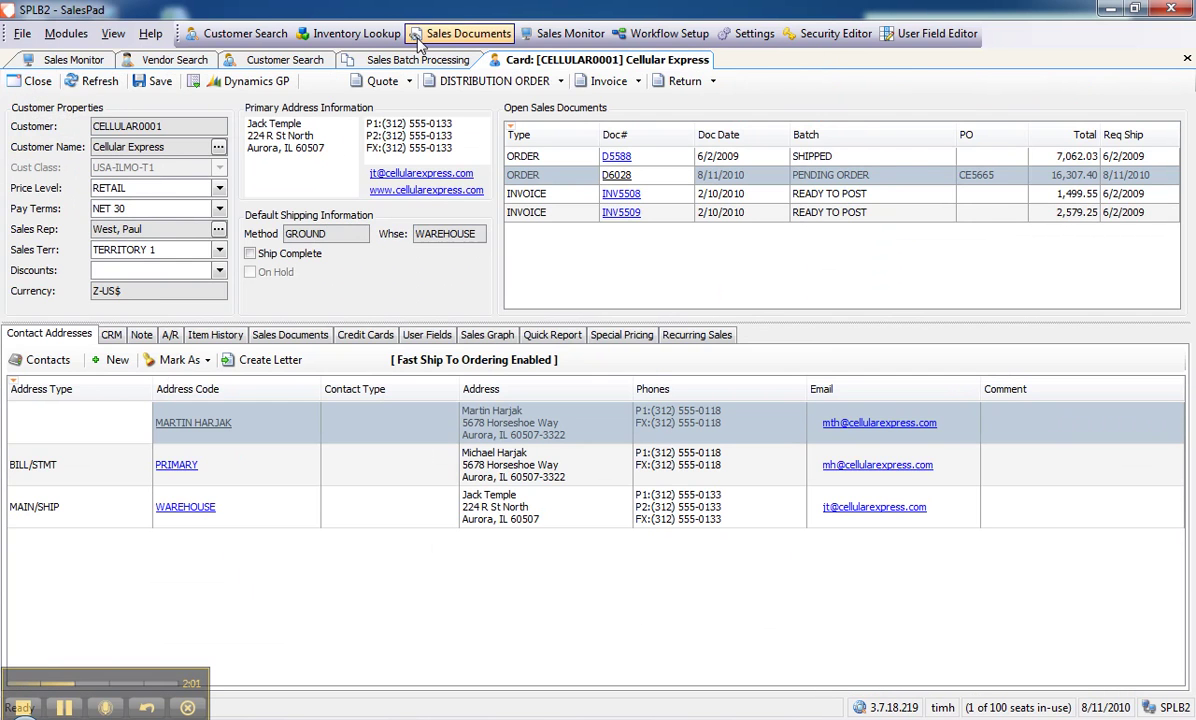
left_click(395, 68)
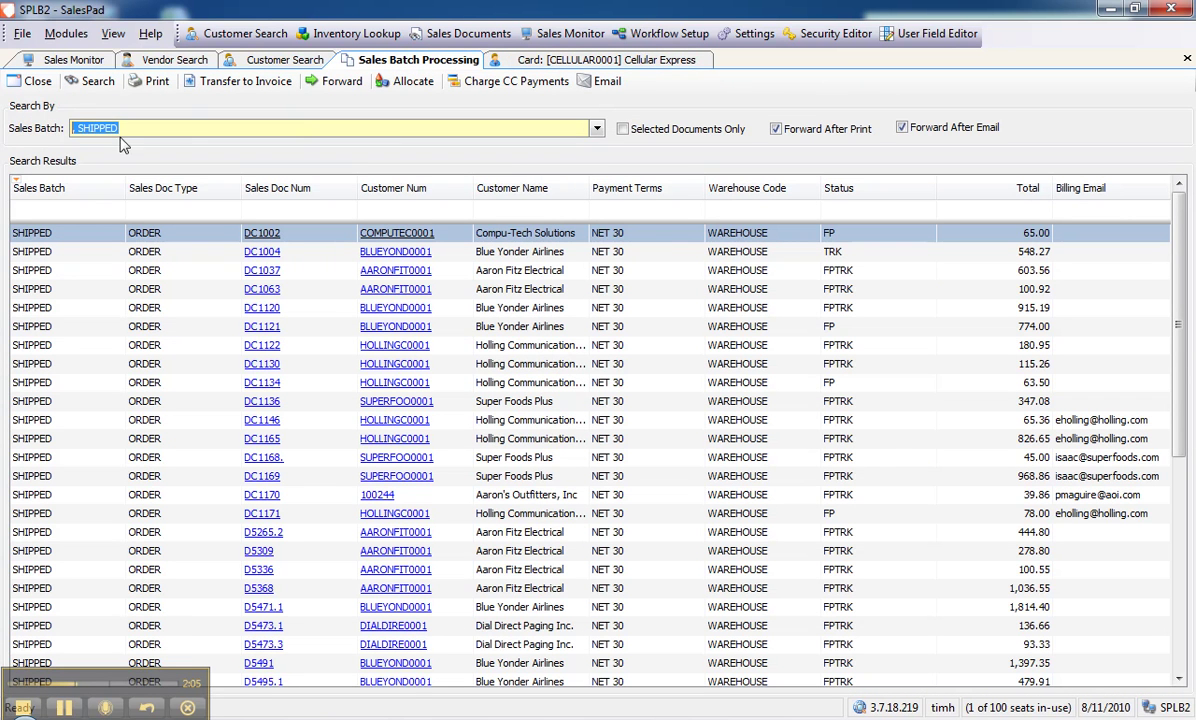
left_click(47, 272)
left_click(46, 307, "ctrl")
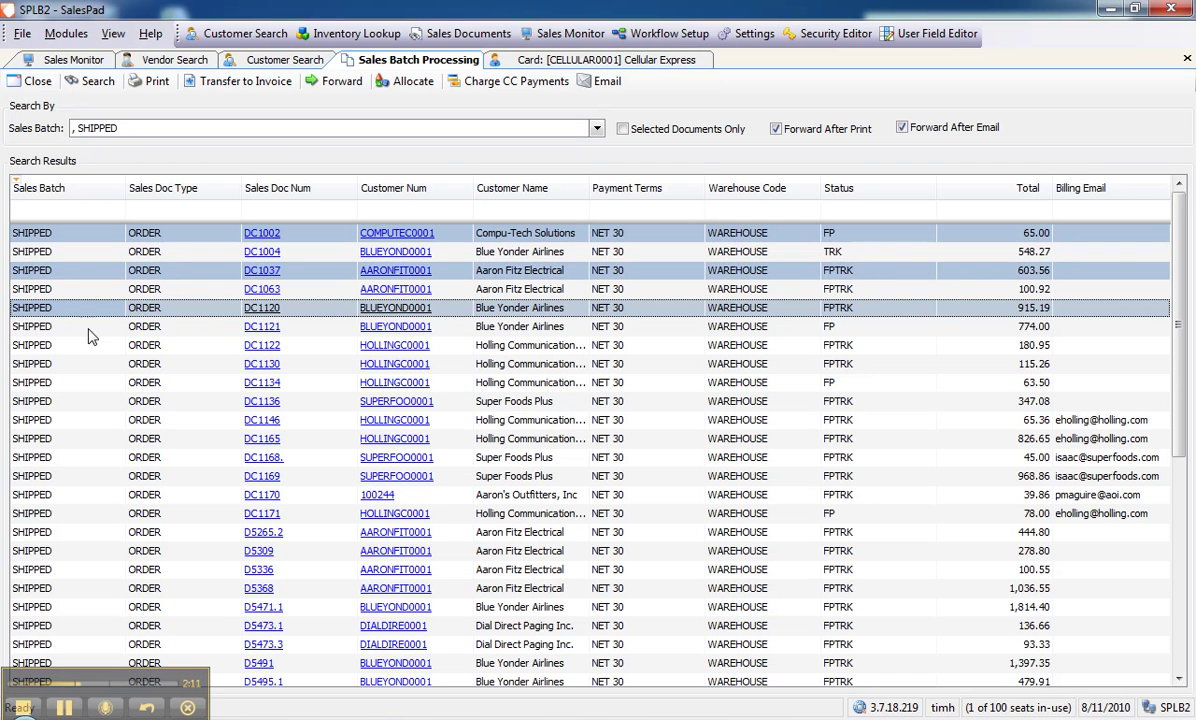
left_click(85, 365, "shift")
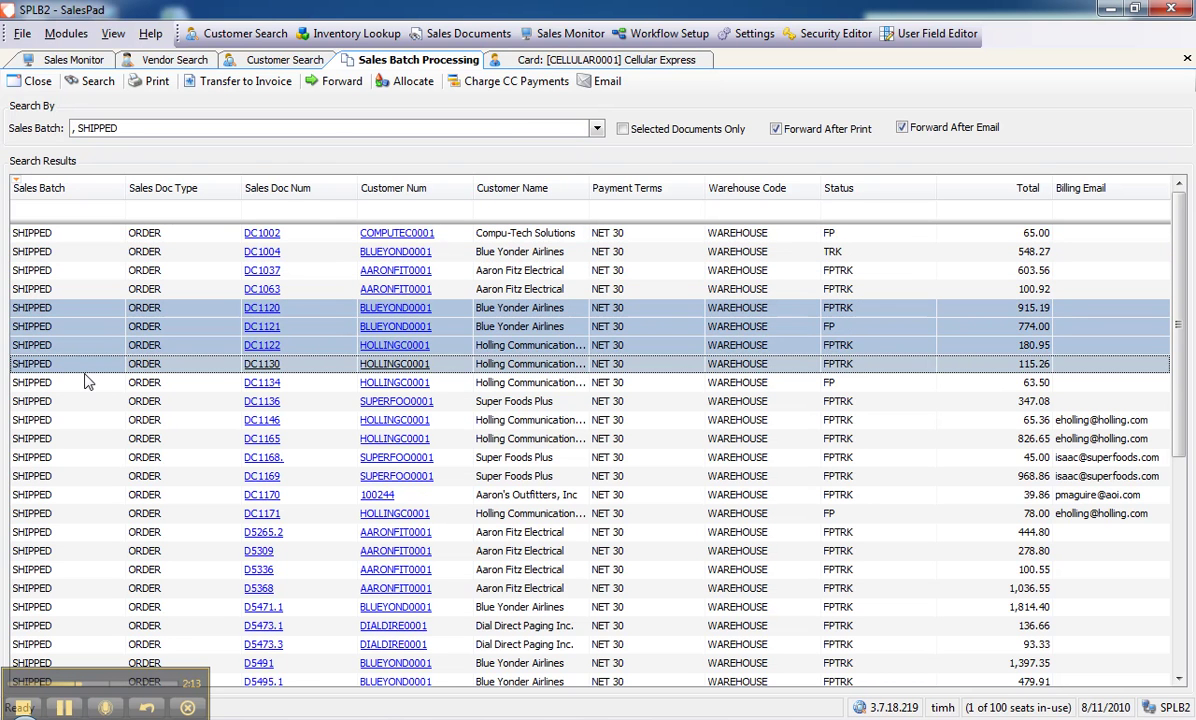
left_click(604, 88)
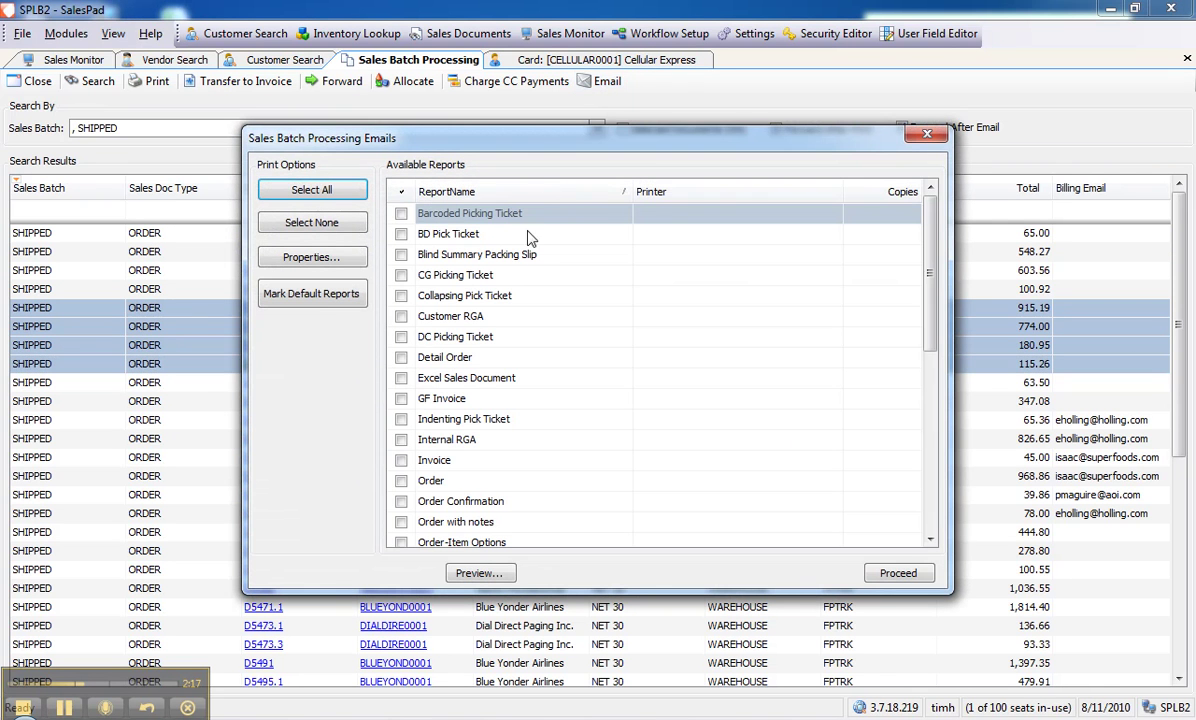
Step: Pick Order Confirmation as the bulk email report and proceed to the Send Bulk Email form
left_click(445, 501)
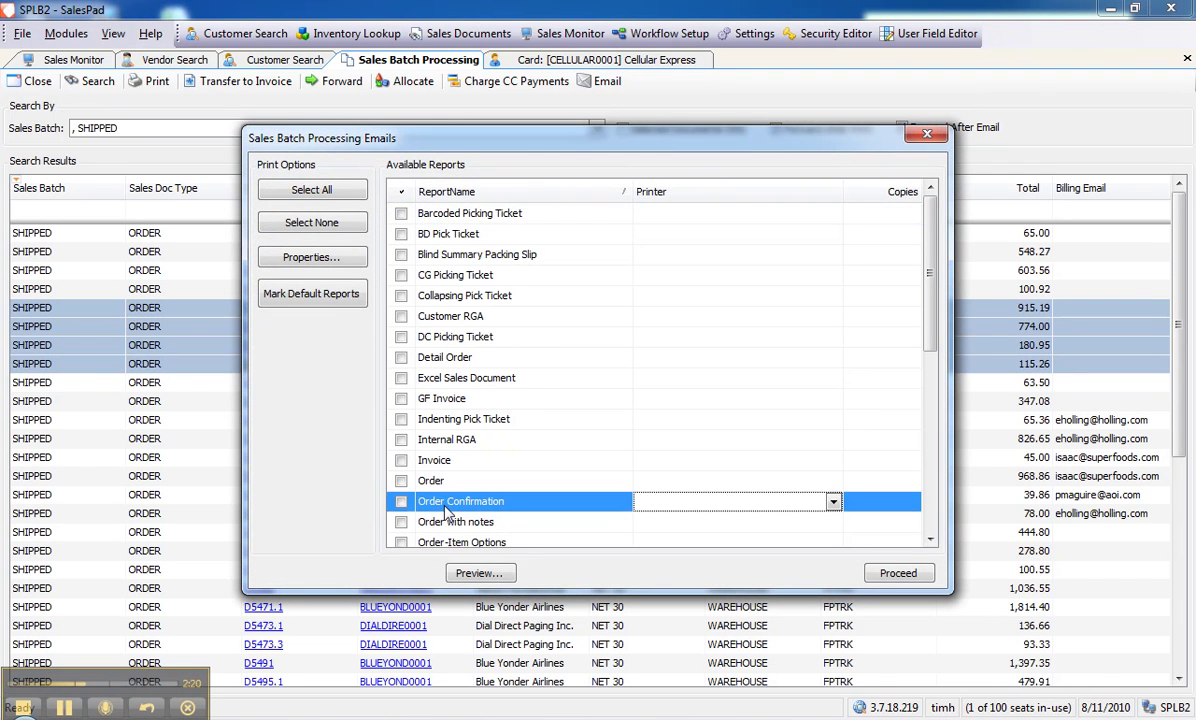
left_click(905, 576)
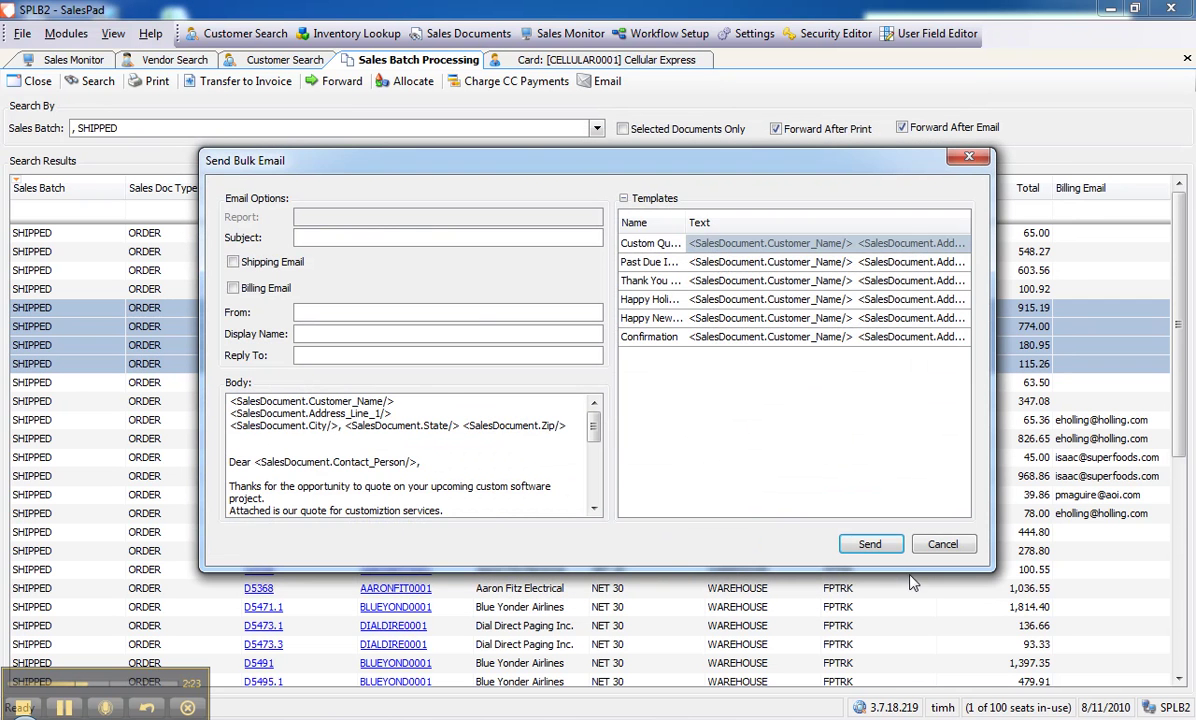